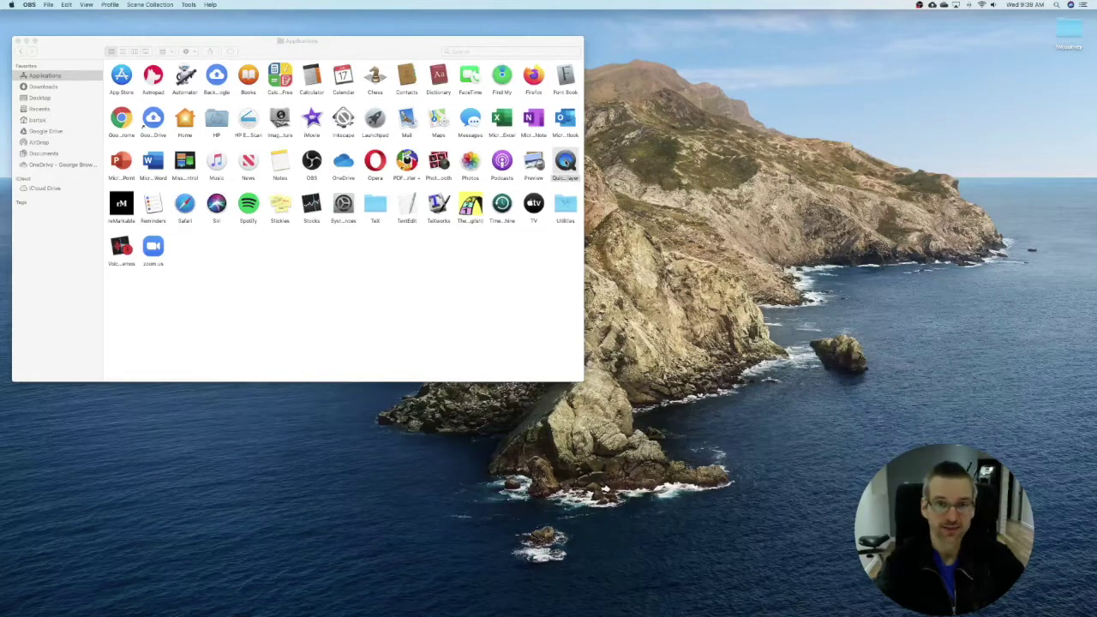
Launch QuickTime Player from the Applications folder
double_click(565, 163)
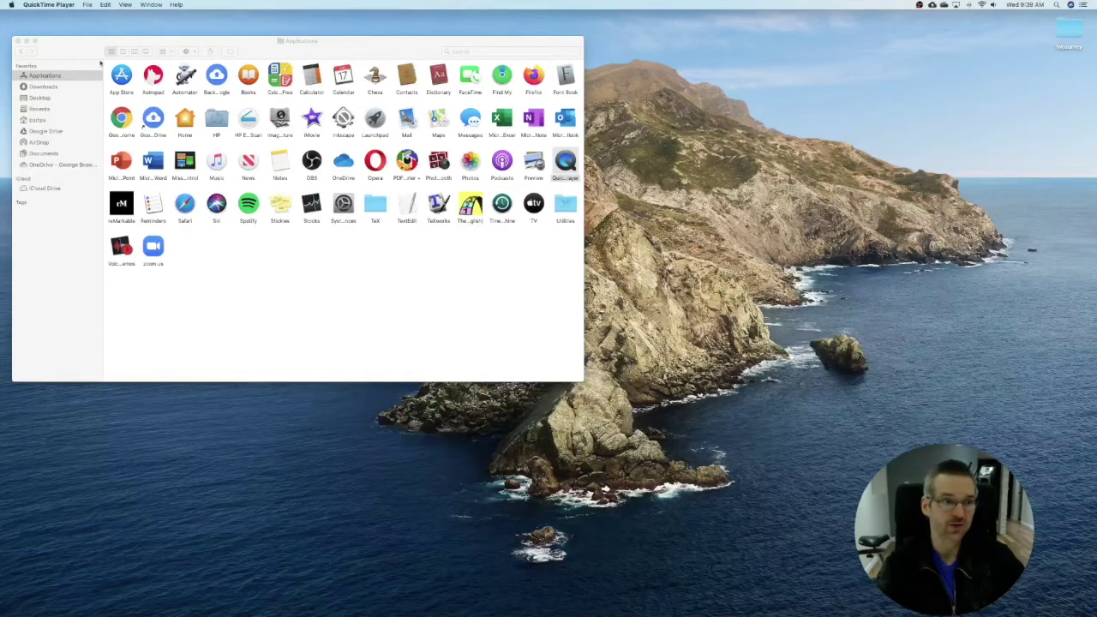
Minimize the Finder window and bring up QuickTime Player's File menu
click(27, 41)
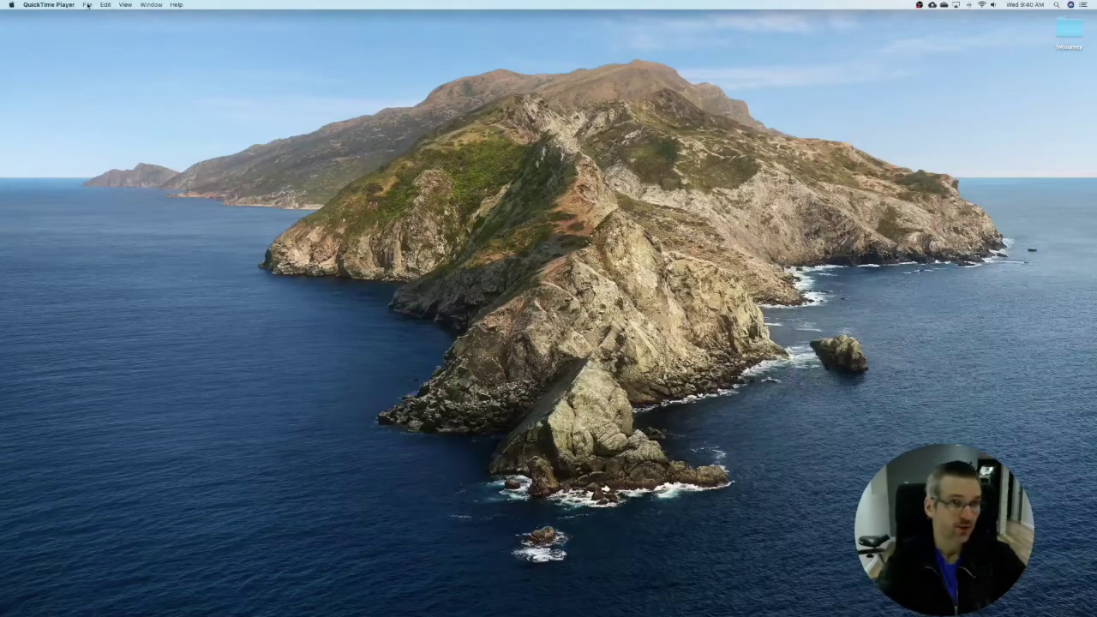
click(87, 4)
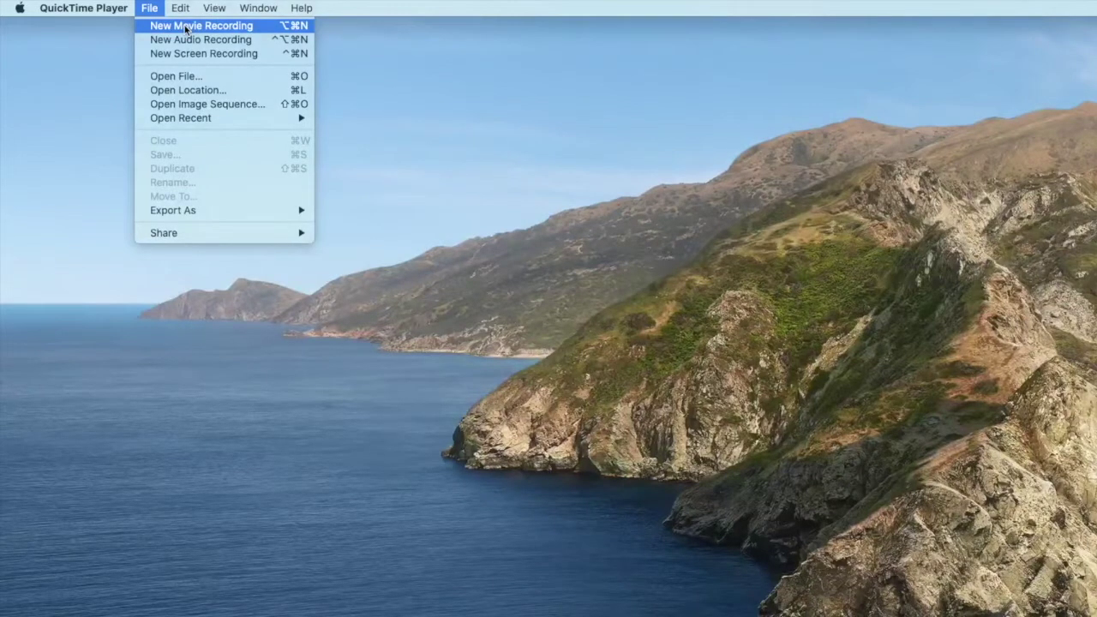
Start a movie recording from the iPad, reposition the window, then switch to FaceTime HD Camera
click(184, 28)
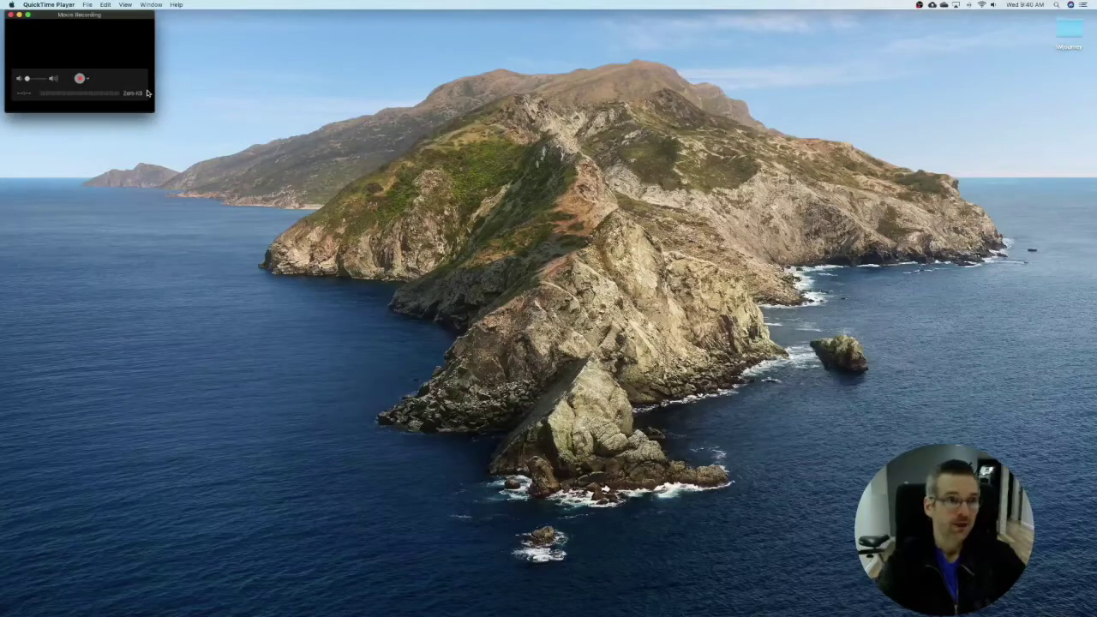
click(88, 80)
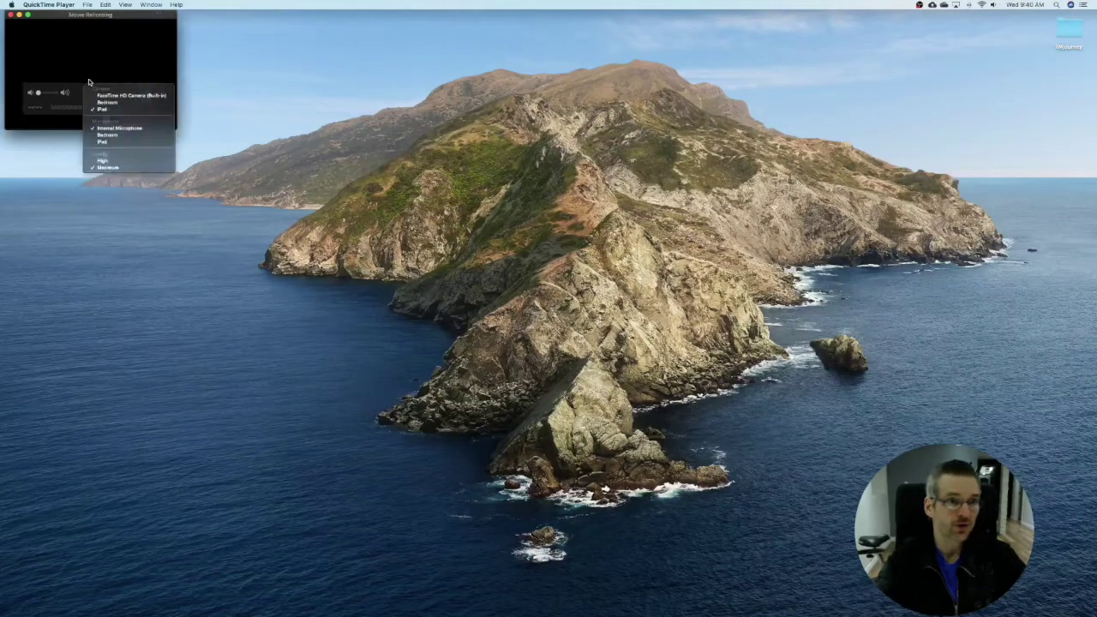
click(107, 109)
drag(136, 12, 206, 81)
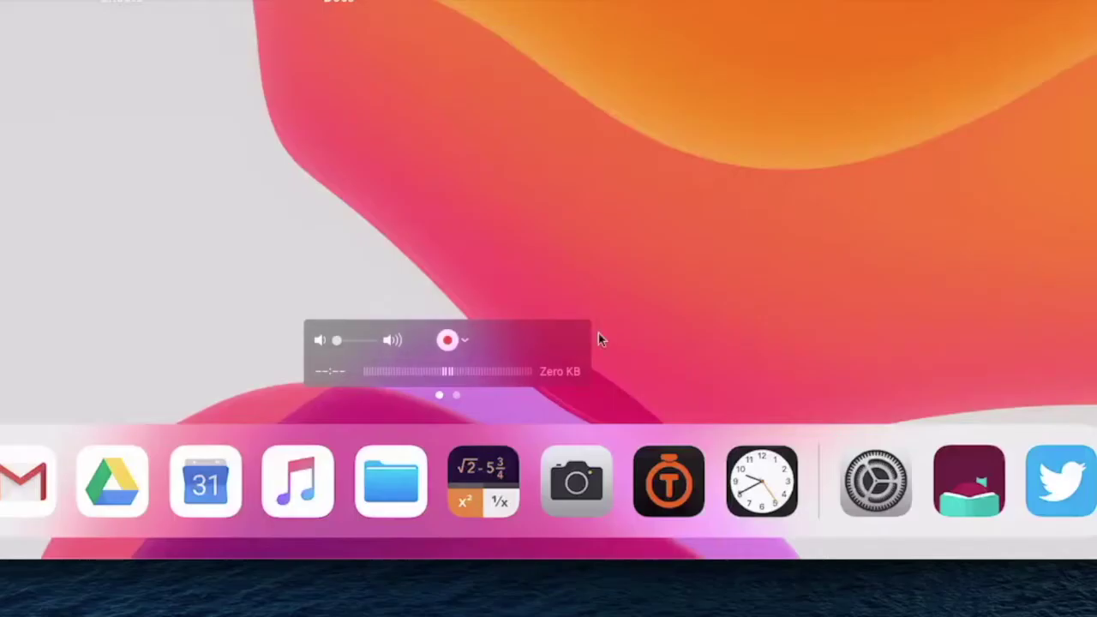
click(464, 343)
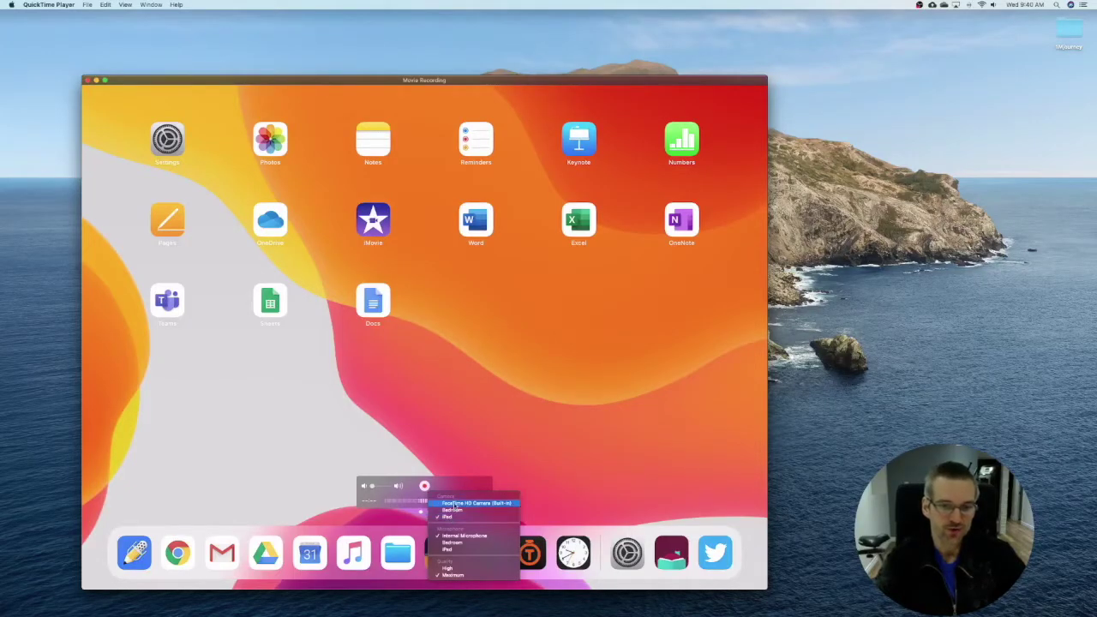
click(459, 503)
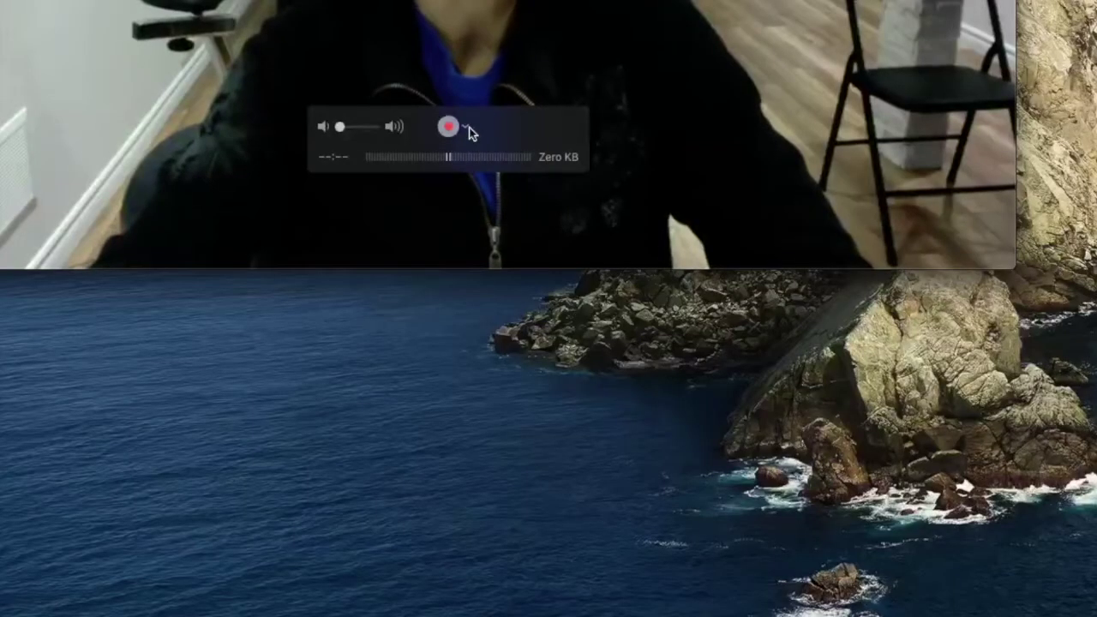
Choose iPad as the camera source and drag the recording window higher
click(467, 128)
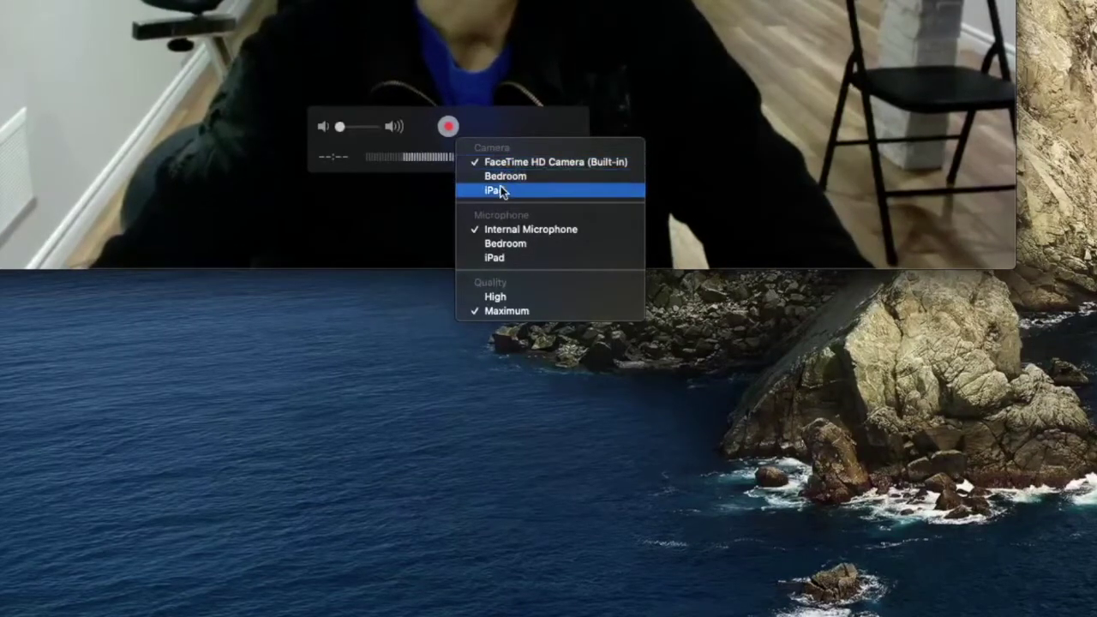
click(501, 190)
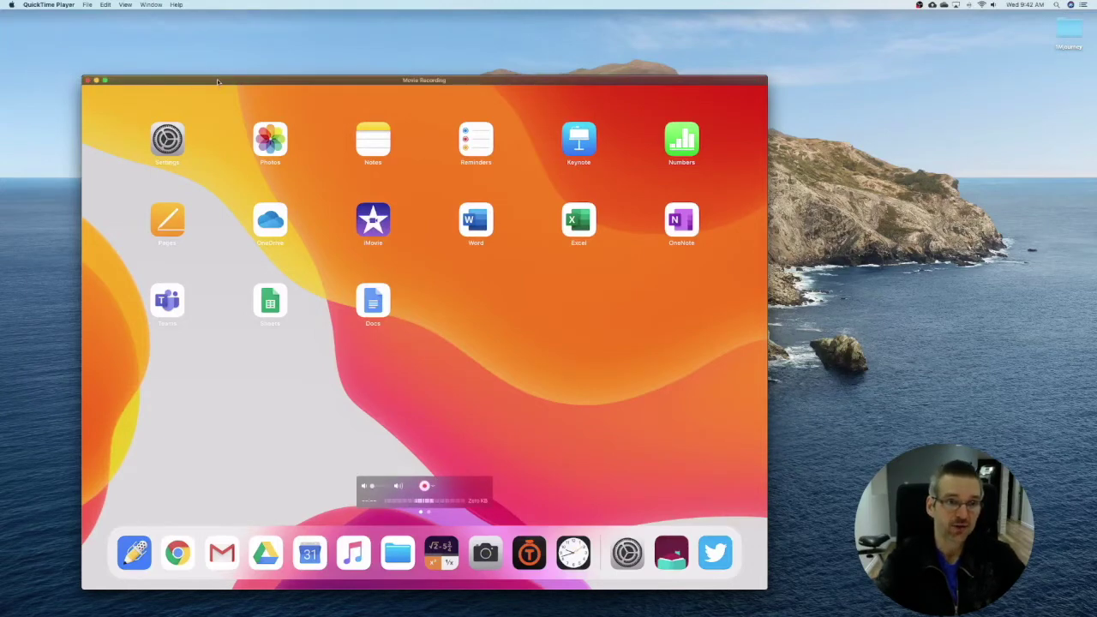
drag(217, 85, 214, 32)
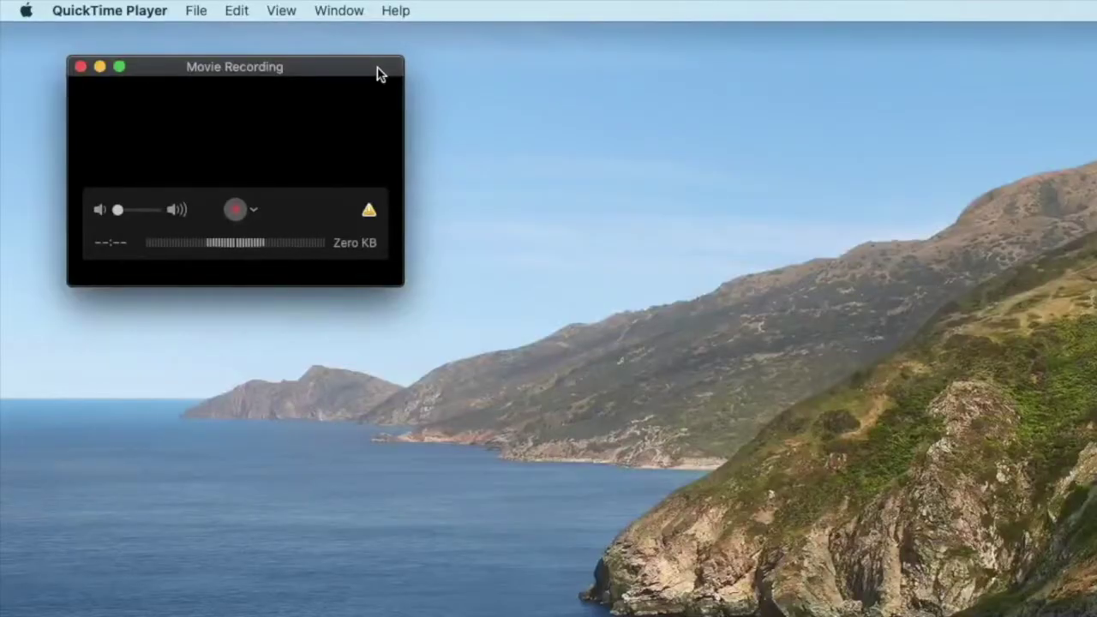
Inspect the Movie Recording window after its preview went black
click(370, 213)
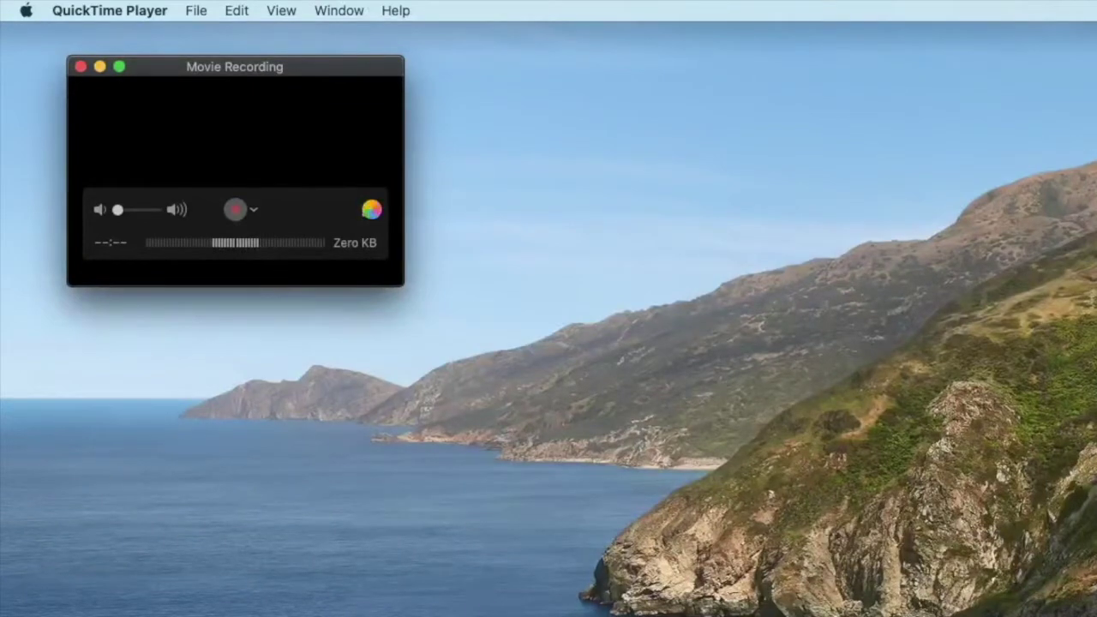